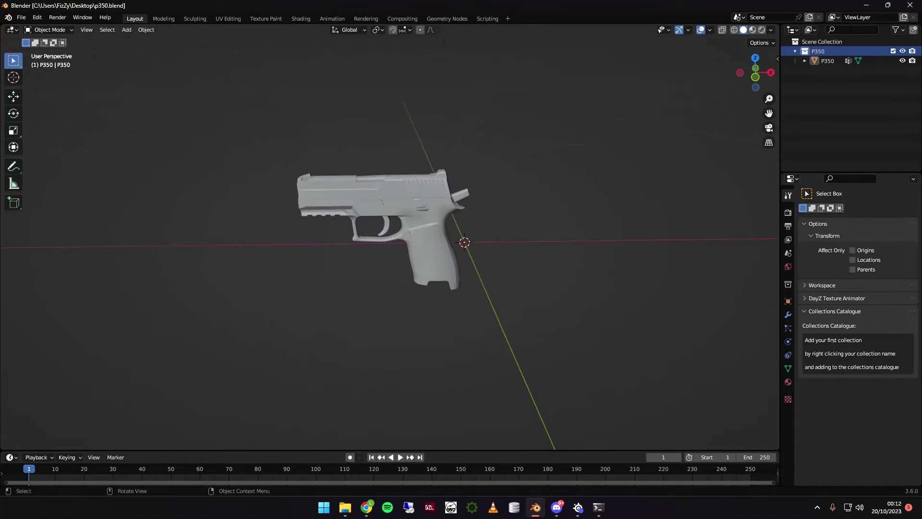
Step: Orbit the viewport to see the untextured P350 pistol from its other side
{"action": "middle_click_drag", "start_coordinate": [250, 260], "coordinate": [0, 260]}
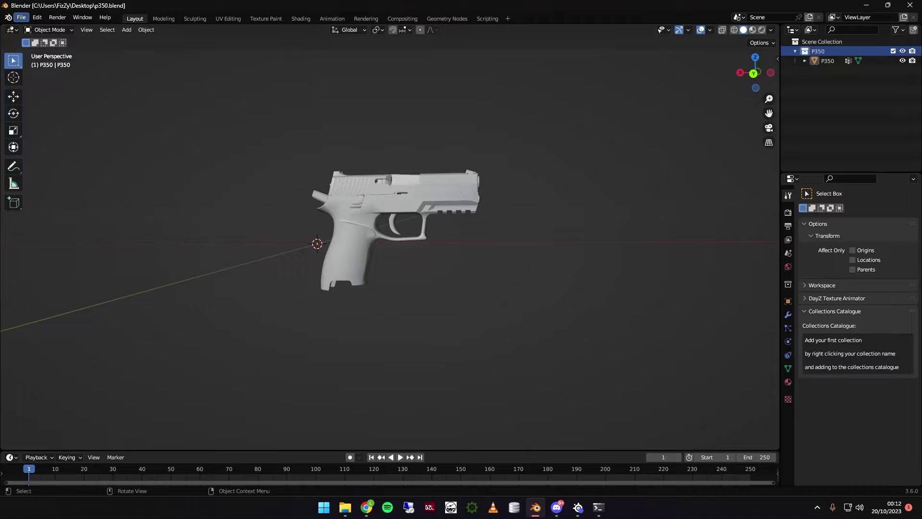
{"action": "left_click", "coordinate": [21, 18]}
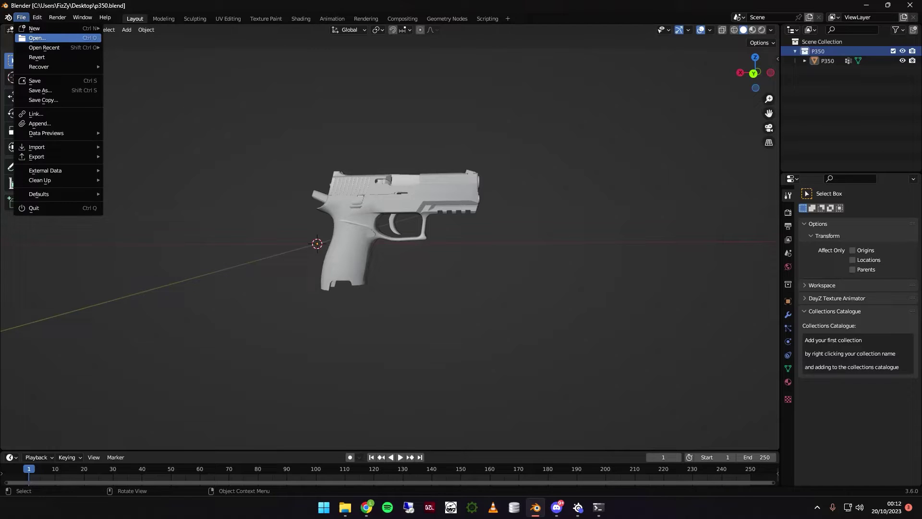
{"action": "left_click", "coordinate": [37, 38]}
{"action": "scroll", "coordinate": [512, 249], "scroll_direction": "down", "scroll_amount": 5}
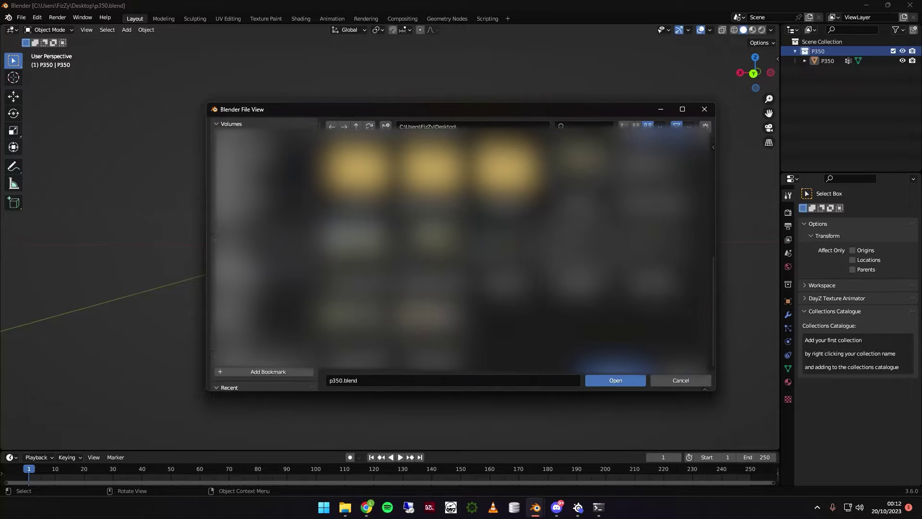
{"action": "key", "text": "Escape"}
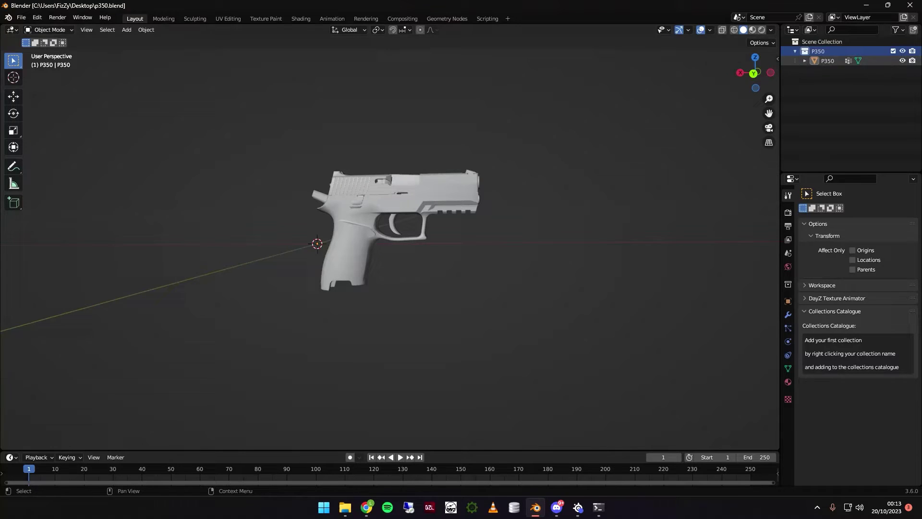
Step: Add the P350 collection to the Collections Catalogue and widen the right-side panels
{"action": "right_click", "coordinate": [819, 51]}
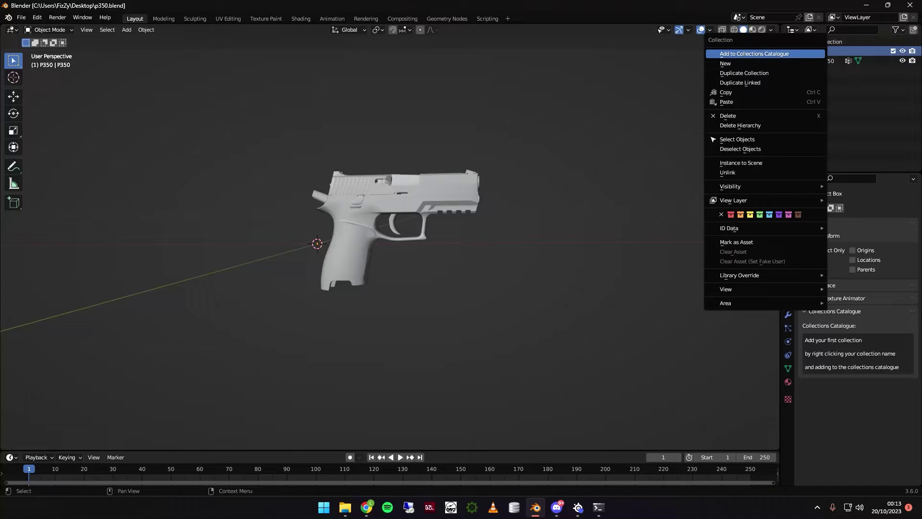
{"action": "left_click", "coordinate": [817, 54]}
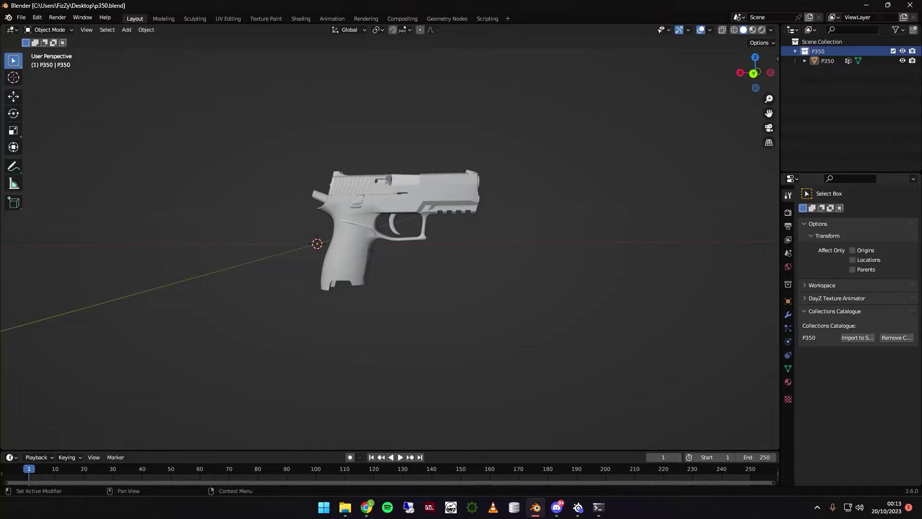
{"action": "left_click_drag", "start_coordinate": [781, 289], "coordinate": [623, 288]}
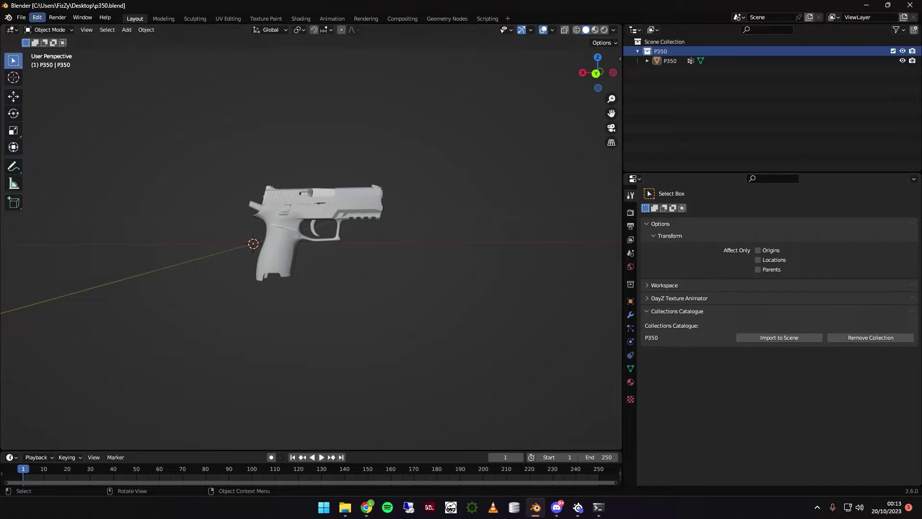
Step: Open the recent file CSR 2 Broken Down.blend
{"action": "left_click", "coordinate": [21, 17]}
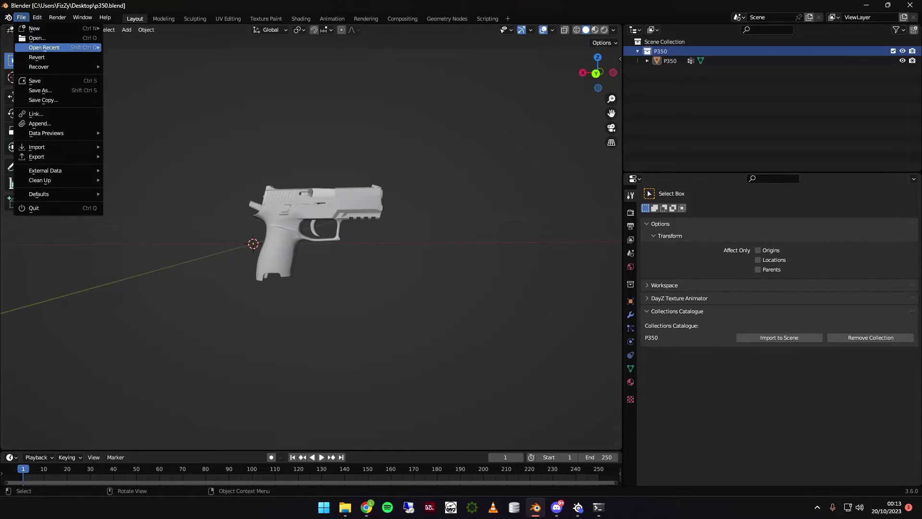
{"action": "mouse_move", "coordinate": [43, 48]}
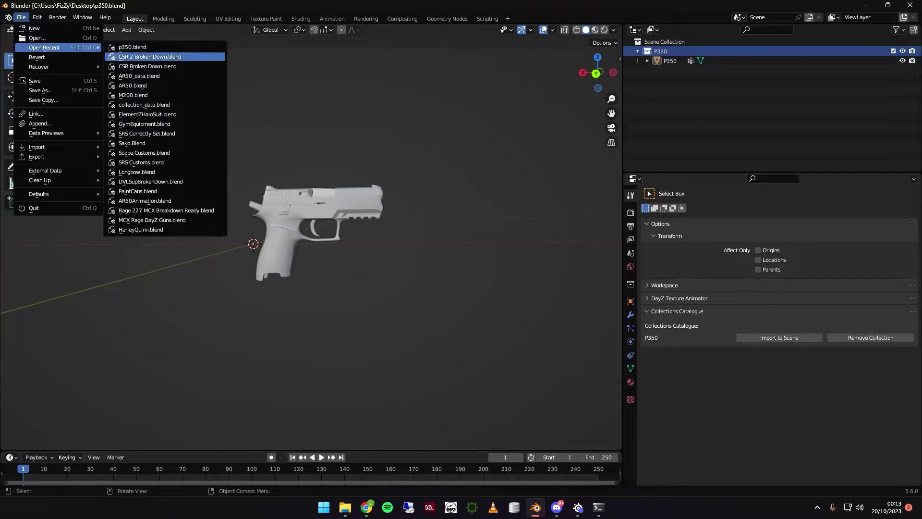
{"action": "left_click", "coordinate": [144, 57]}
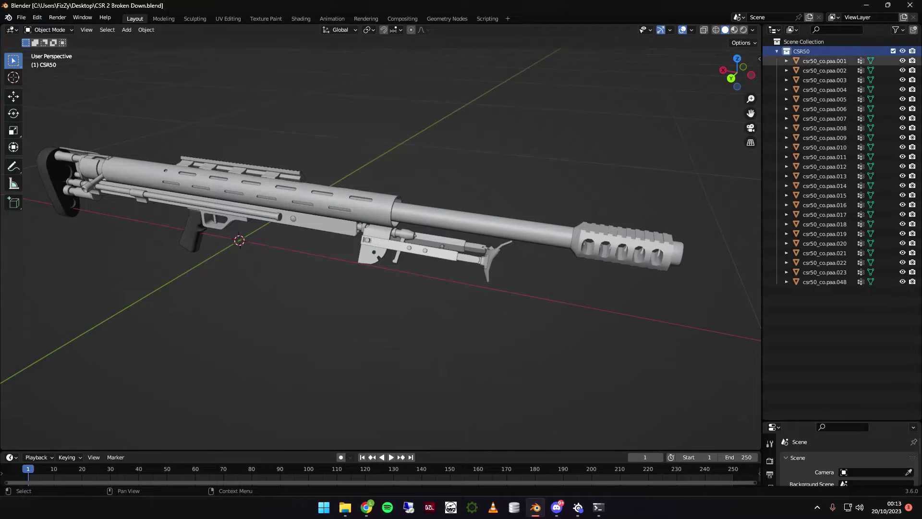
Step: Add CSR50 to the Collections Catalogue and collapse DayZ Texture Animator to show the catalogue
{"action": "left_click", "coordinate": [776, 50]}
{"action": "right_click", "coordinate": [788, 51]}
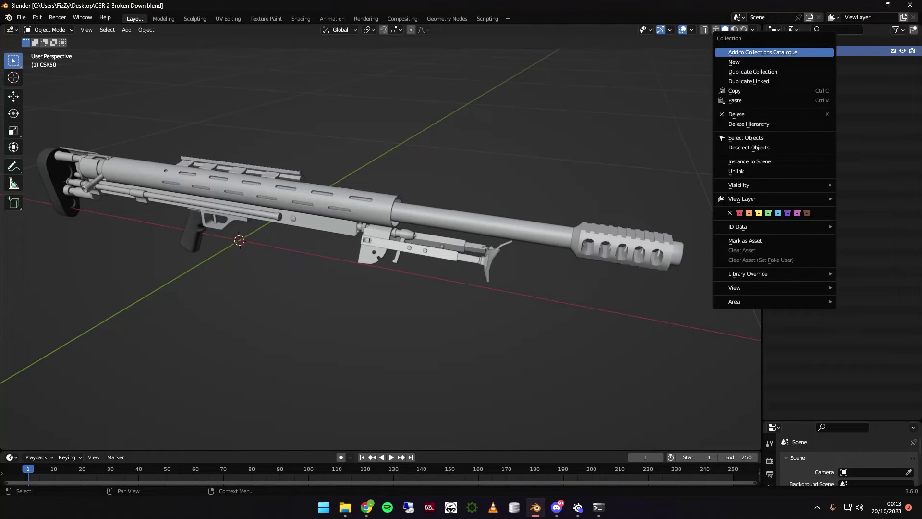
{"action": "left_click", "coordinate": [788, 52]}
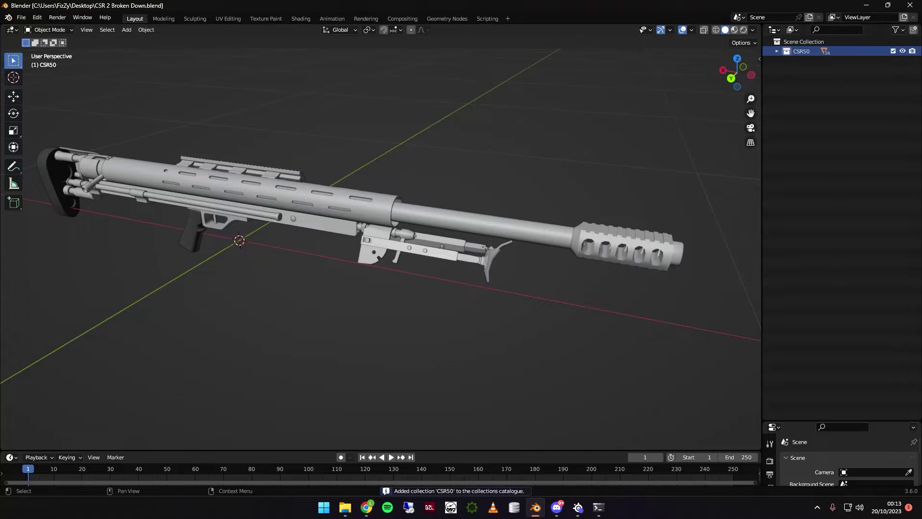
{"action": "left_click_drag", "start_coordinate": [840, 421], "coordinate": [841, 77]}
{"action": "left_click", "coordinate": [770, 99]}
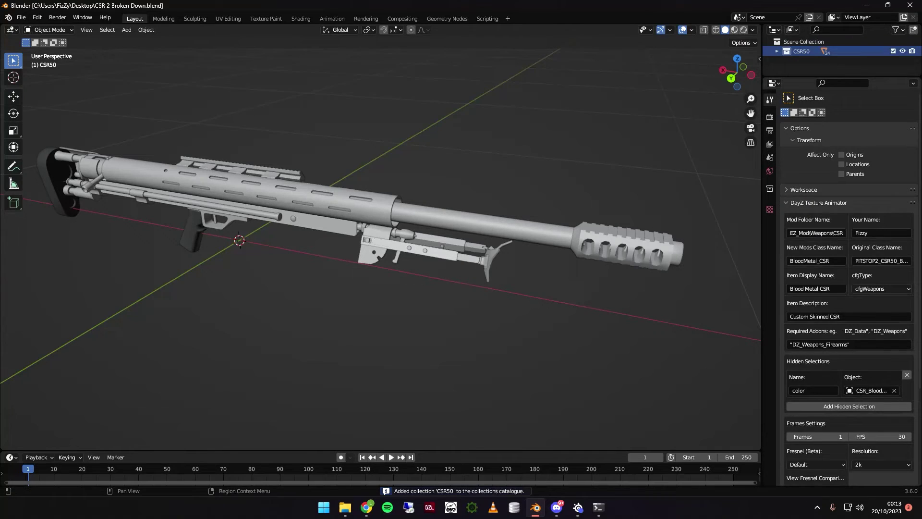
{"action": "left_click", "coordinate": [819, 202]}
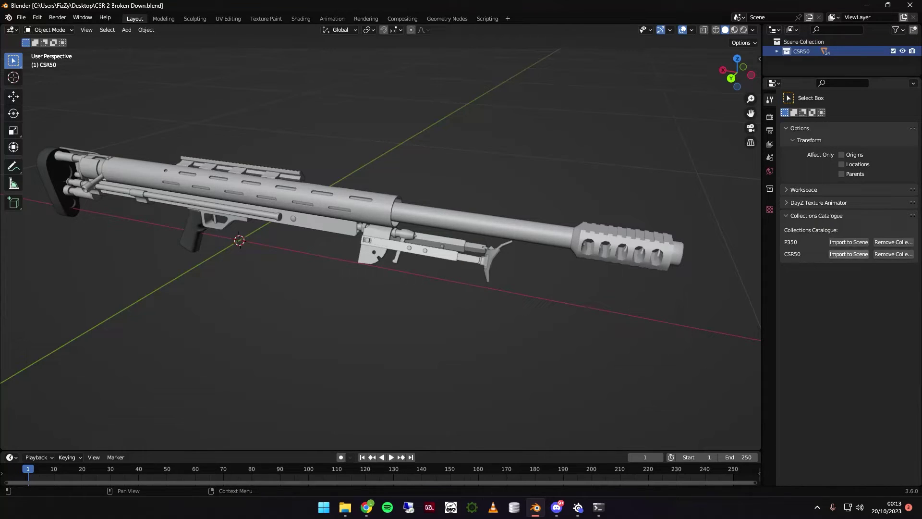
Step: Open the recent file M200.blend
{"action": "left_click", "coordinate": [21, 17]}
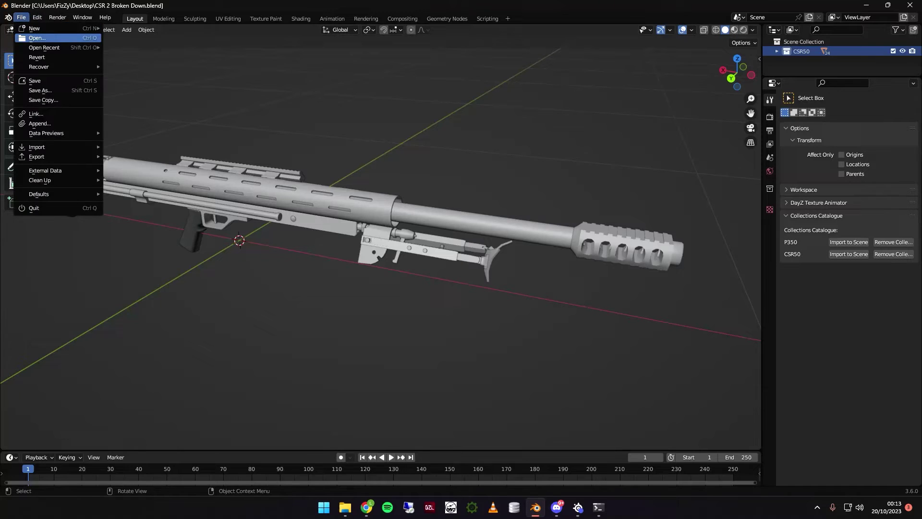
{"action": "mouse_move", "coordinate": [48, 48]}
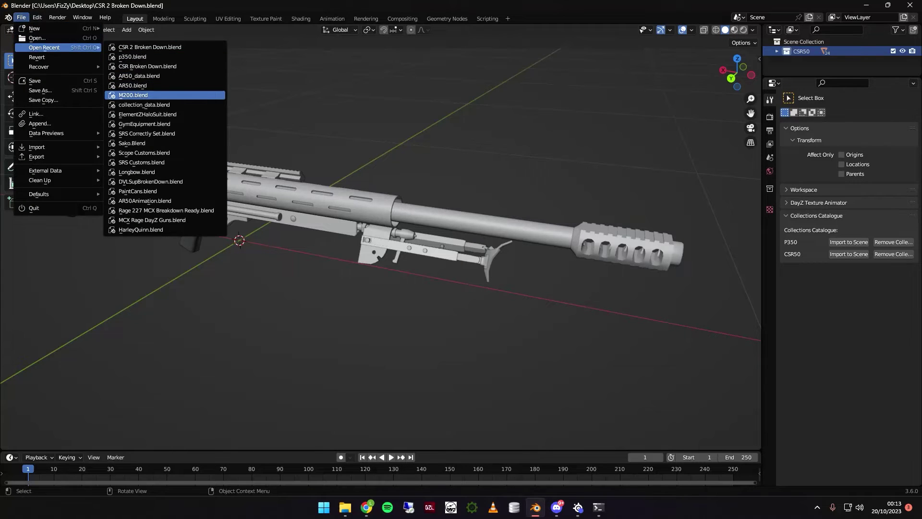
{"action": "left_click", "coordinate": [133, 96]}
Step: Add the M200 collection to the catalogue and collapse the tool Options section
{"action": "right_click", "coordinate": [799, 61]}
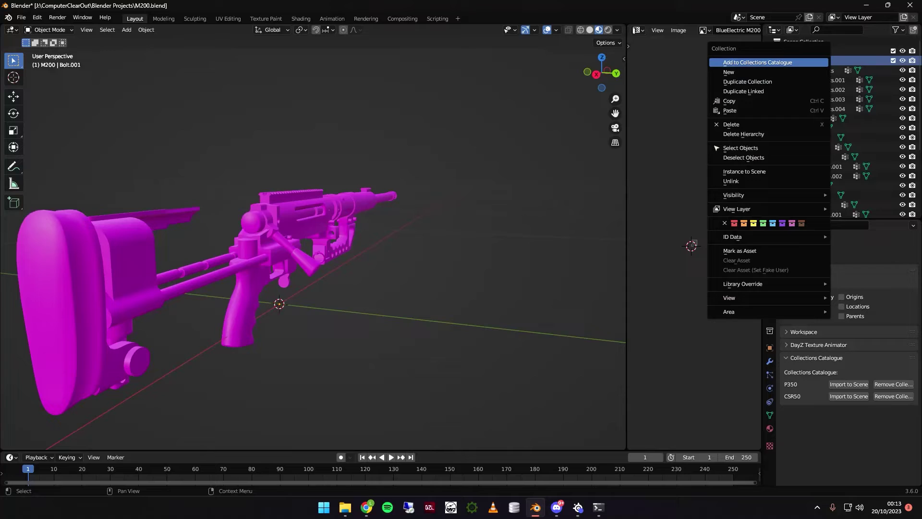
{"action": "left_click", "coordinate": [758, 63]}
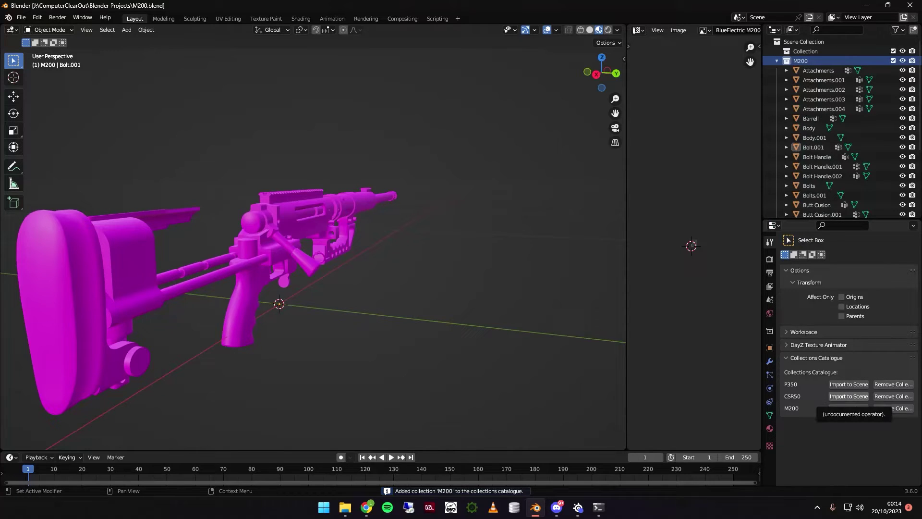
{"action": "left_click", "coordinate": [800, 270]}
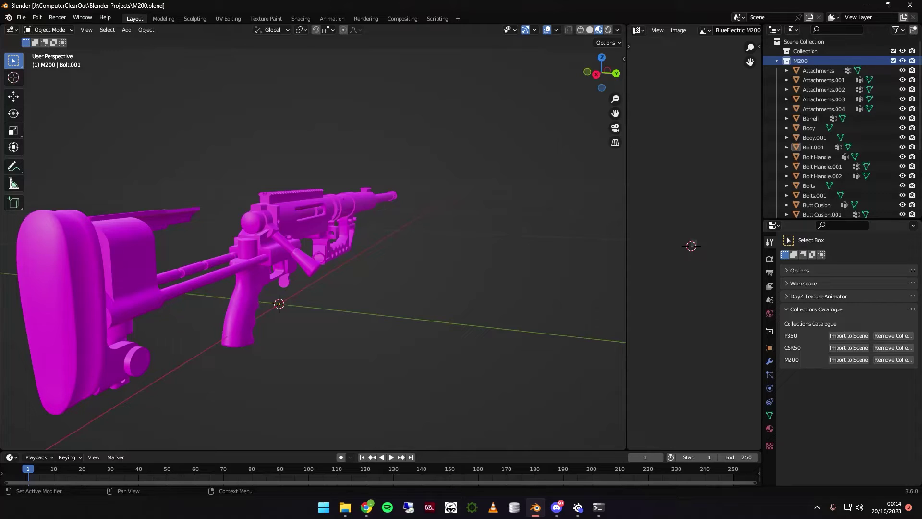
Step: Join all M200 rifle parts, undo the join, and enlarge properties to show the full catalogue
{"action": "left_click_drag", "start_coordinate": [841, 220], "coordinate": [841, 343]}
{"action": "left_click", "coordinate": [813, 310]}
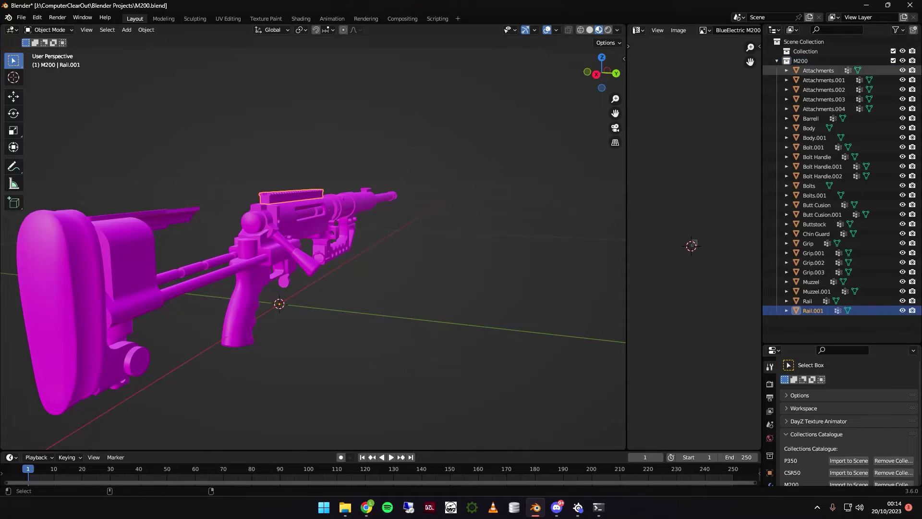
{"action": "key", "text": "a"}
{"action": "key", "text": "ctrl+j"}
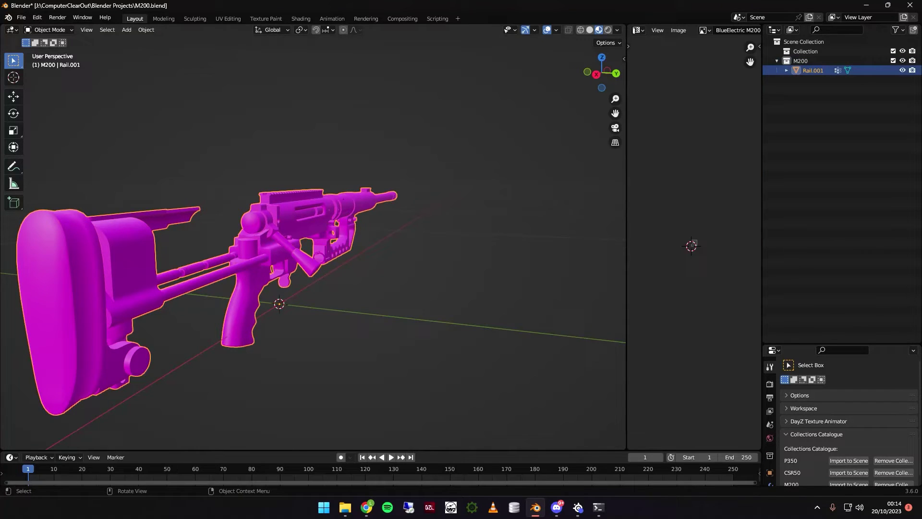
{"action": "key", "text": "shift"}
{"action": "key", "text": "ctrl+z"}
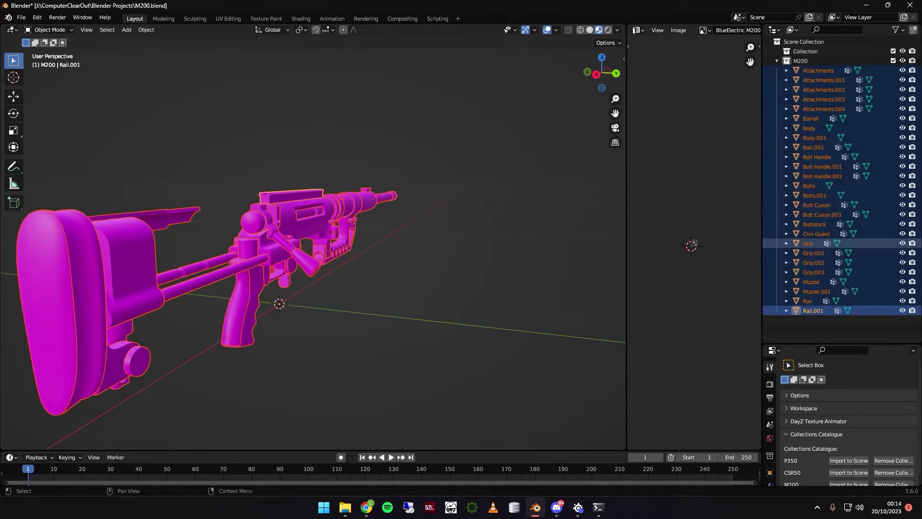
{"action": "left_click_drag", "start_coordinate": [840, 344], "coordinate": [840, 89]}
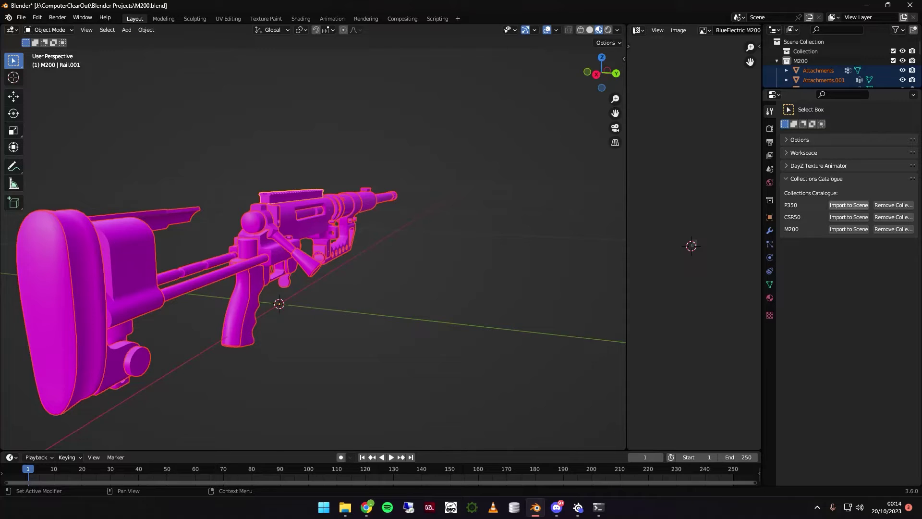
{"action": "right_click", "coordinate": [797, 61]}
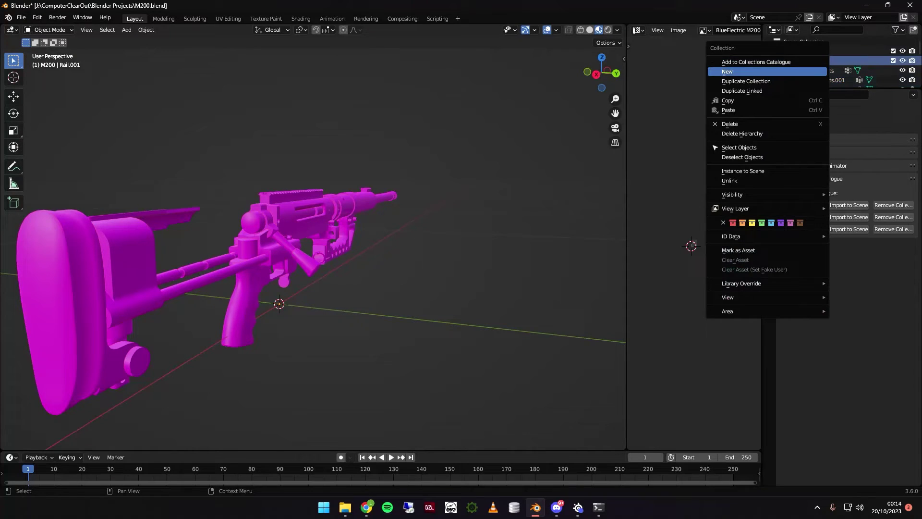
{"action": "left_click", "coordinate": [756, 61]}
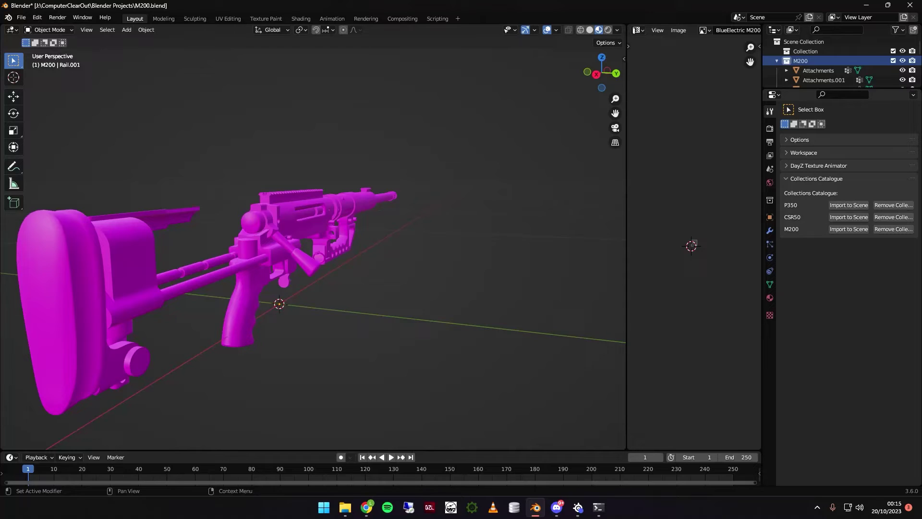
Step: Lengthen the M200 parts list and widen the right column so catalogue entries read fully
{"action": "left_click_drag", "start_coordinate": [846, 87], "coordinate": [845, 145]}
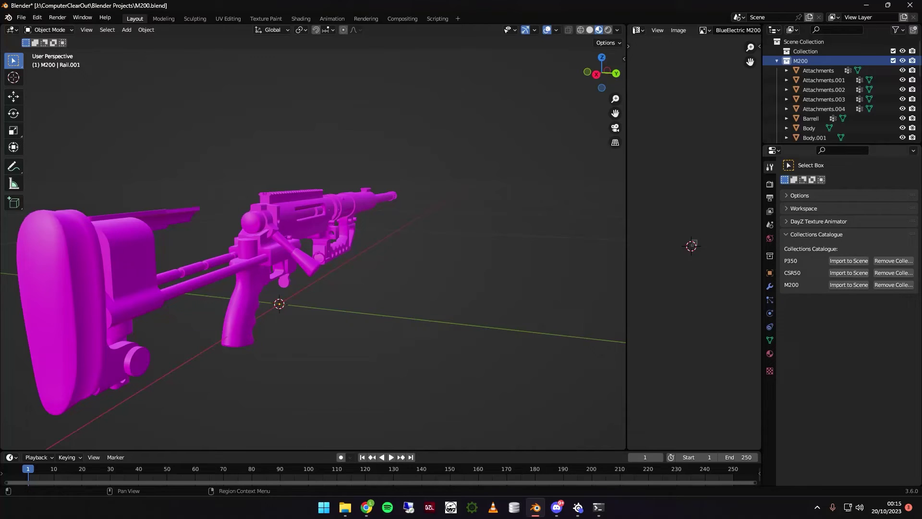
{"action": "left_click_drag", "start_coordinate": [763, 312], "coordinate": [696, 312]}
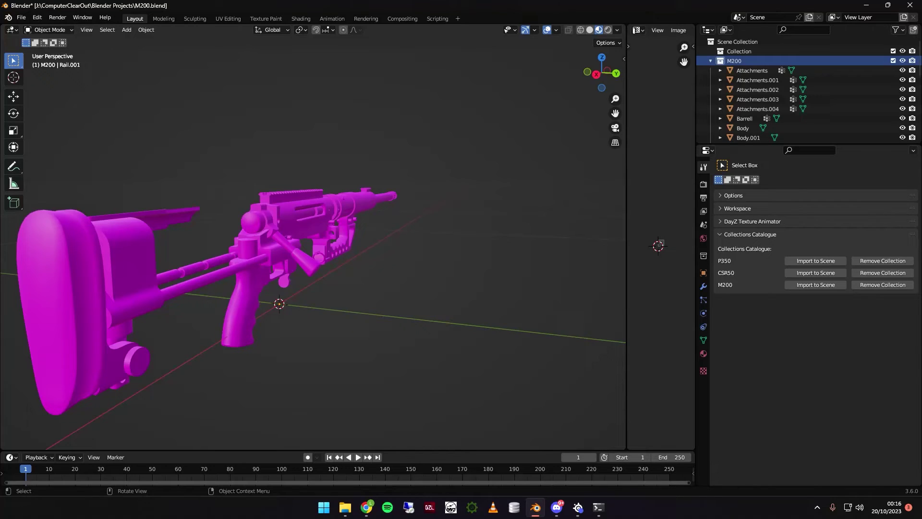
Step: Import P350 from the catalogue into the M200 scene, then select the pistol and orbit around it
{"action": "left_click", "coordinate": [711, 61]}
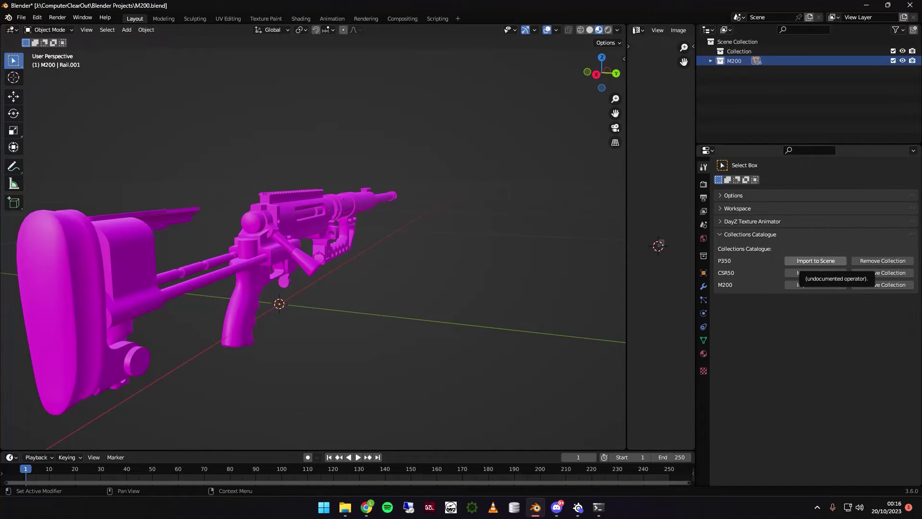
{"action": "left_click", "coordinate": [815, 261]}
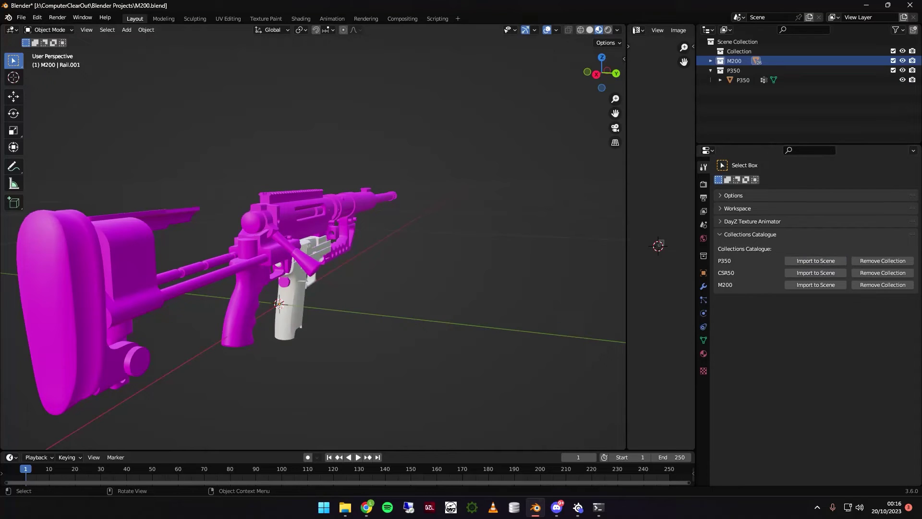
{"action": "left_click", "coordinate": [291, 298]}
{"action": "middle_click_drag", "start_coordinate": [336, 269], "coordinate": [511, 267]}
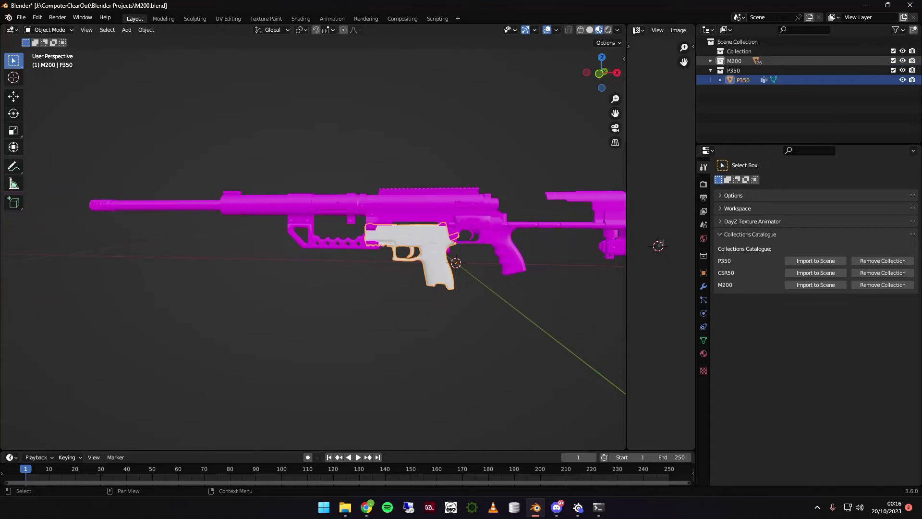
Step: Select the M200 collection and all its parts through Rail.001, and delete them
{"action": "right_click", "coordinate": [725, 60]}
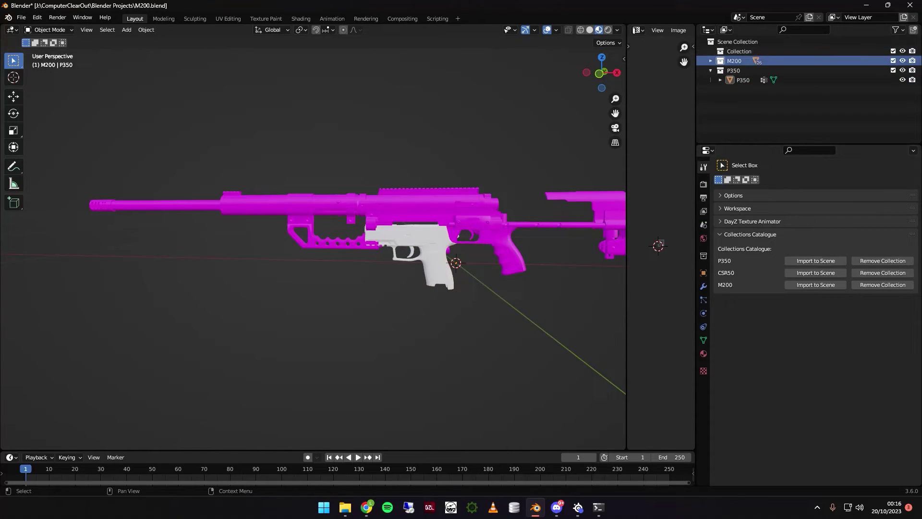
{"action": "left_click", "coordinate": [711, 60]}
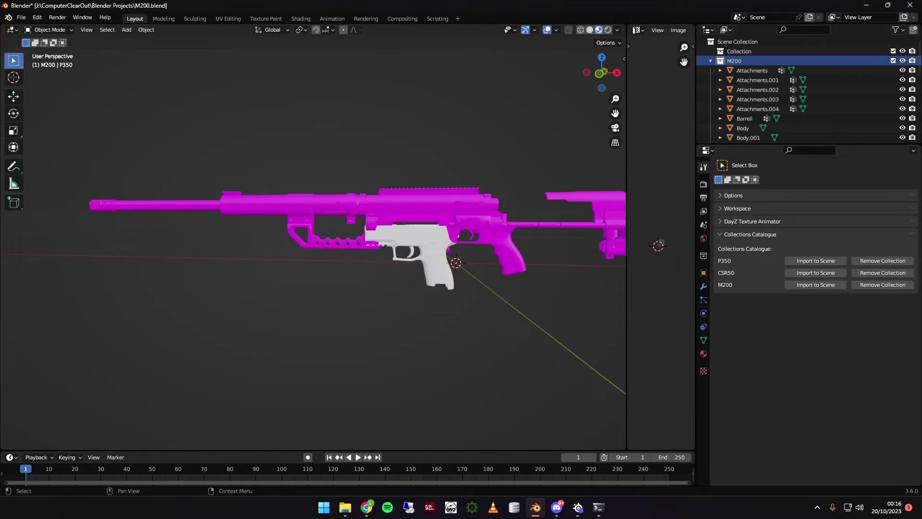
{"action": "left_click_drag", "start_coordinate": [807, 145], "coordinate": [807, 391]}
{"action": "left_click", "coordinate": [746, 310]}
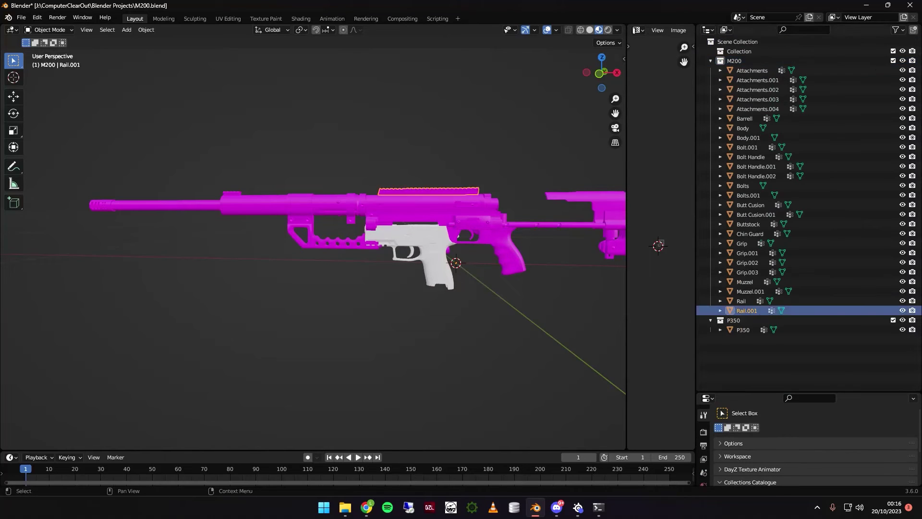
{"action": "left_click", "coordinate": [734, 61], "text": "shift"}
{"action": "key", "text": "Delete"}
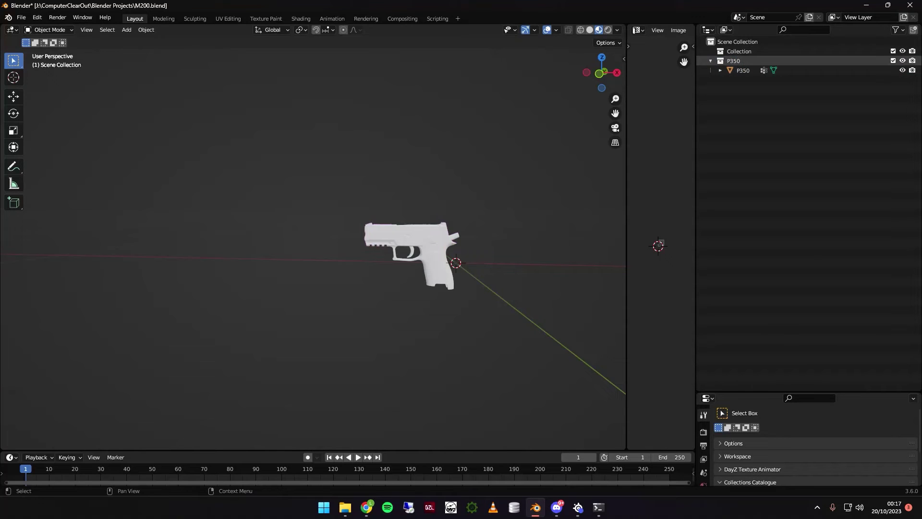
Step: Hide the P350 pistol, import M200 from the catalogue, and select the M200 collection
{"action": "key", "text": "h"}
{"action": "left_click_drag", "start_coordinate": [807, 392], "coordinate": [807, 203]}
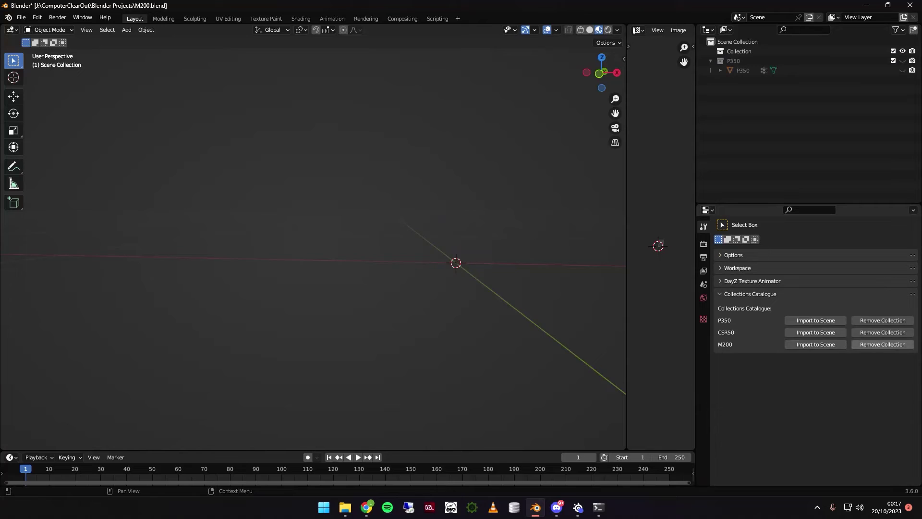
{"action": "left_click", "coordinate": [816, 344]}
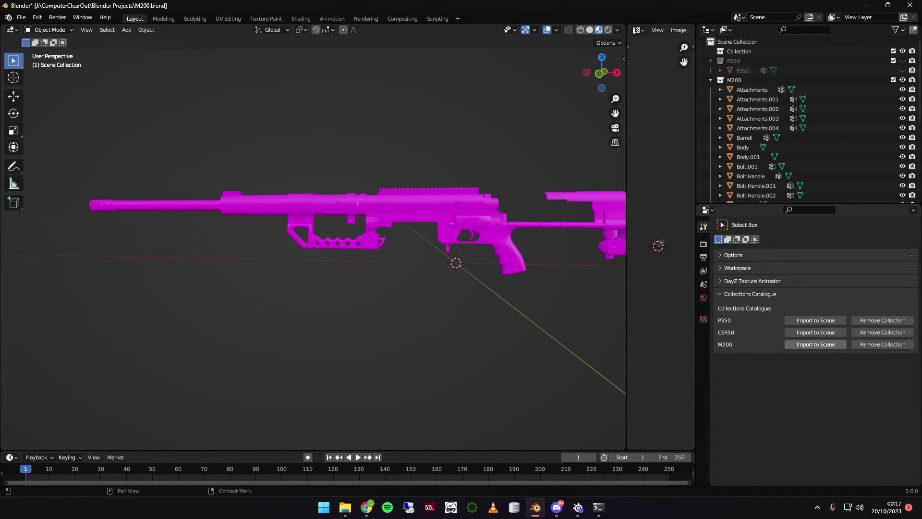
{"action": "scroll", "coordinate": [768, 116], "scroll_direction": "down", "scroll_amount": 8}
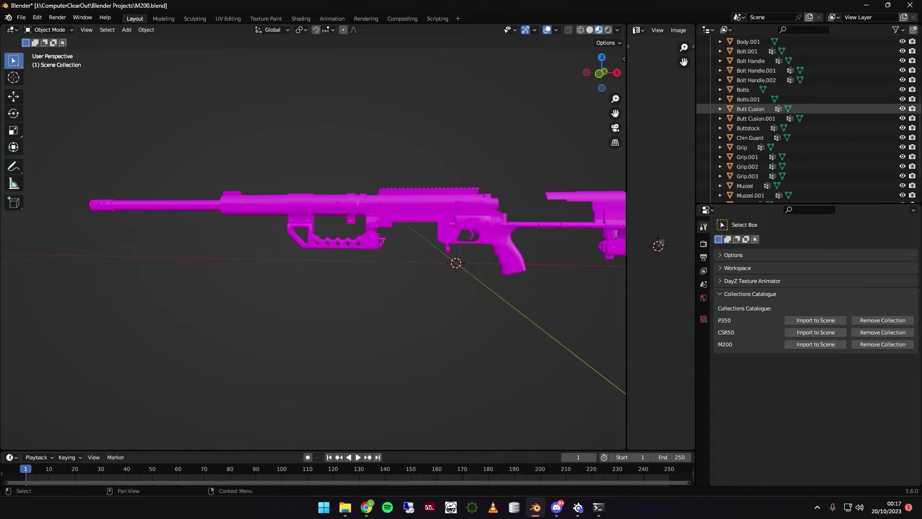
{"action": "scroll", "coordinate": [768, 116], "scroll_direction": "up", "scroll_amount": 12}
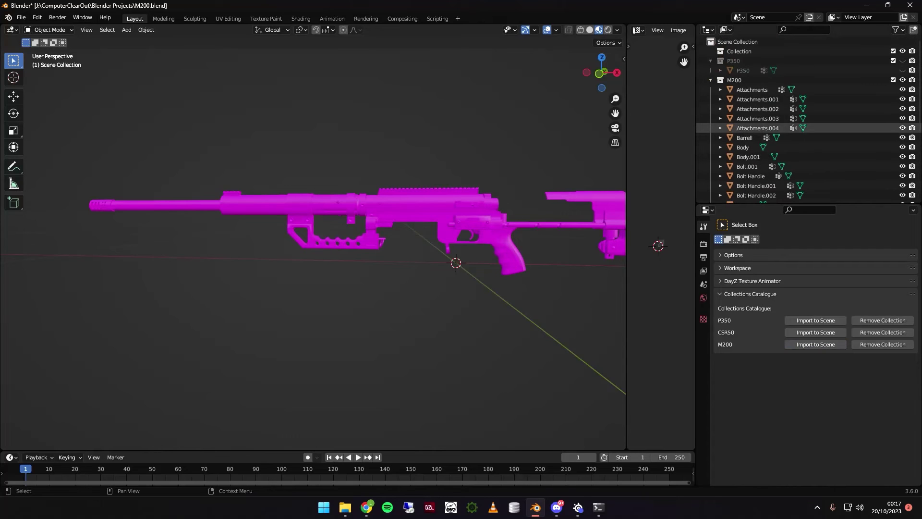
{"action": "left_click", "coordinate": [749, 80]}
{"action": "scroll", "coordinate": [768, 115], "scroll_direction": "down", "scroll_amount": 8}
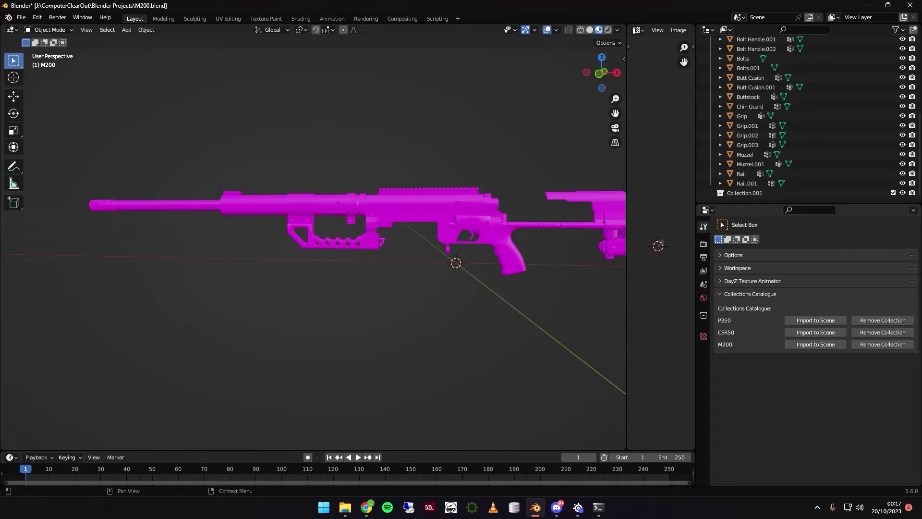
Step: Import P350 back into the scene and remove its entry from the Collections Catalogue
{"action": "left_click_drag", "start_coordinate": [807, 205], "coordinate": [806, 126]}
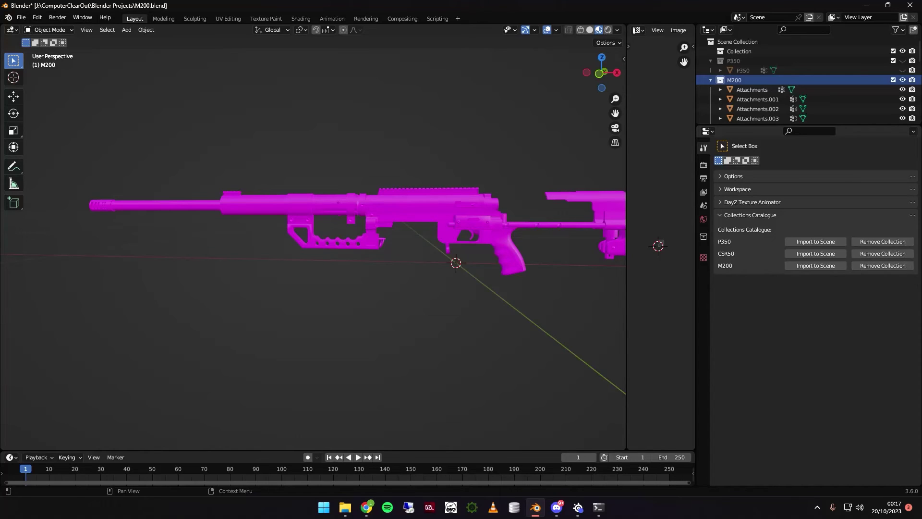
{"action": "left_click", "coordinate": [883, 241]}
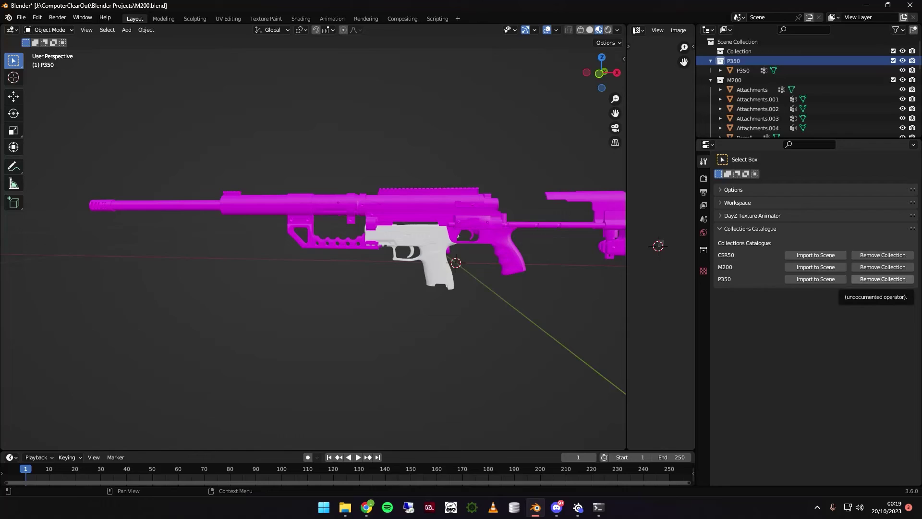
{"action": "left_click", "coordinate": [882, 279]}
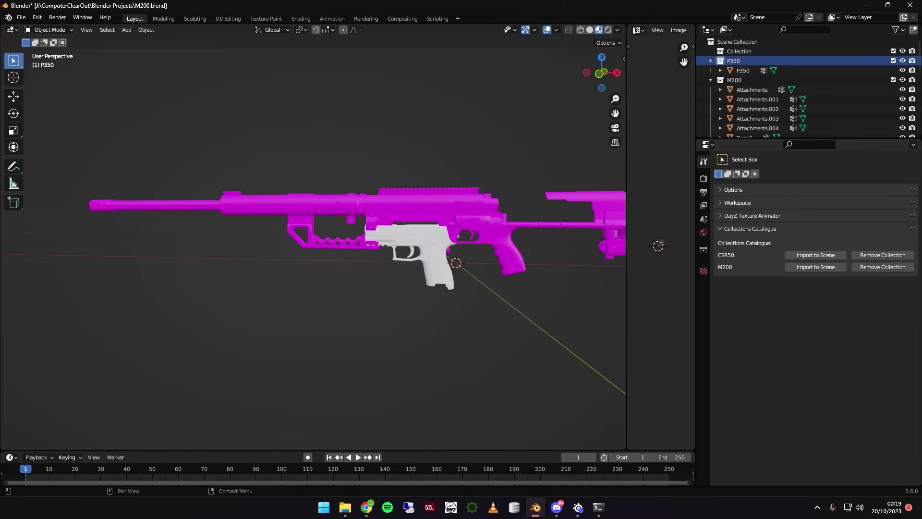